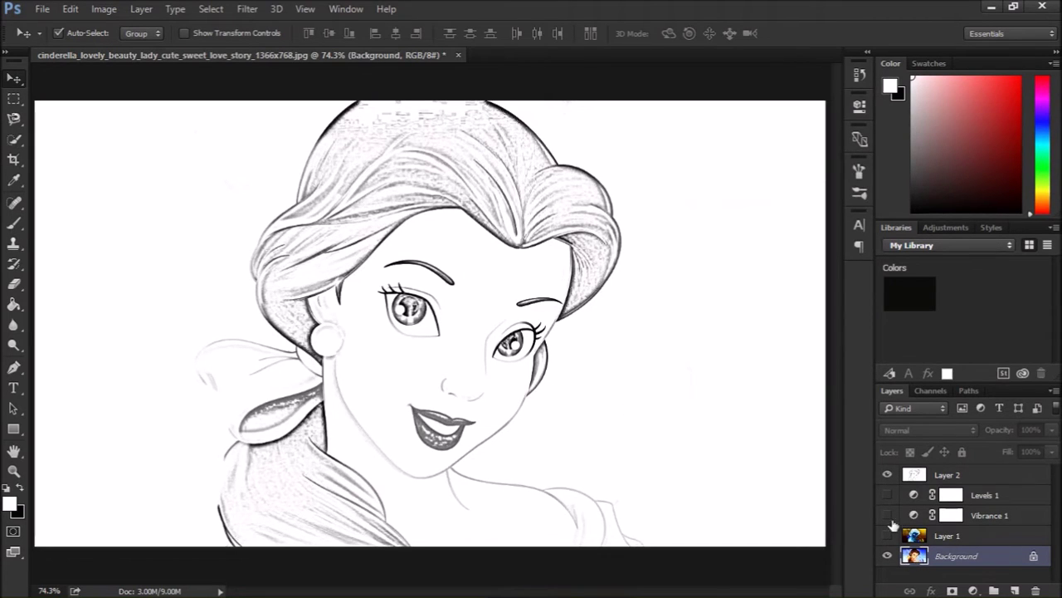
Compare the sketch with the original, then close the document without saving.
click(888, 475)
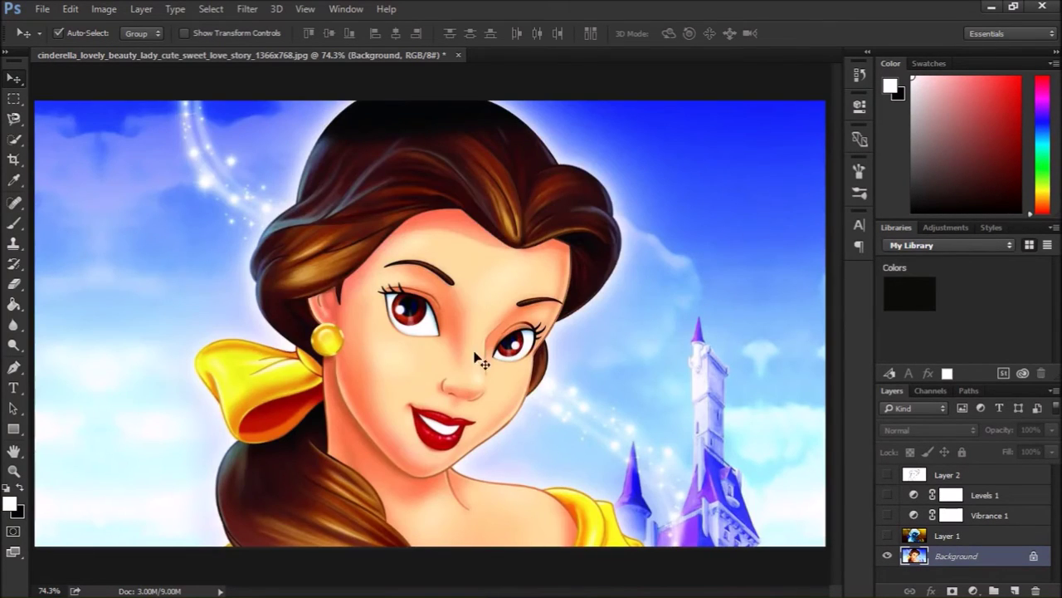
click(887, 476)
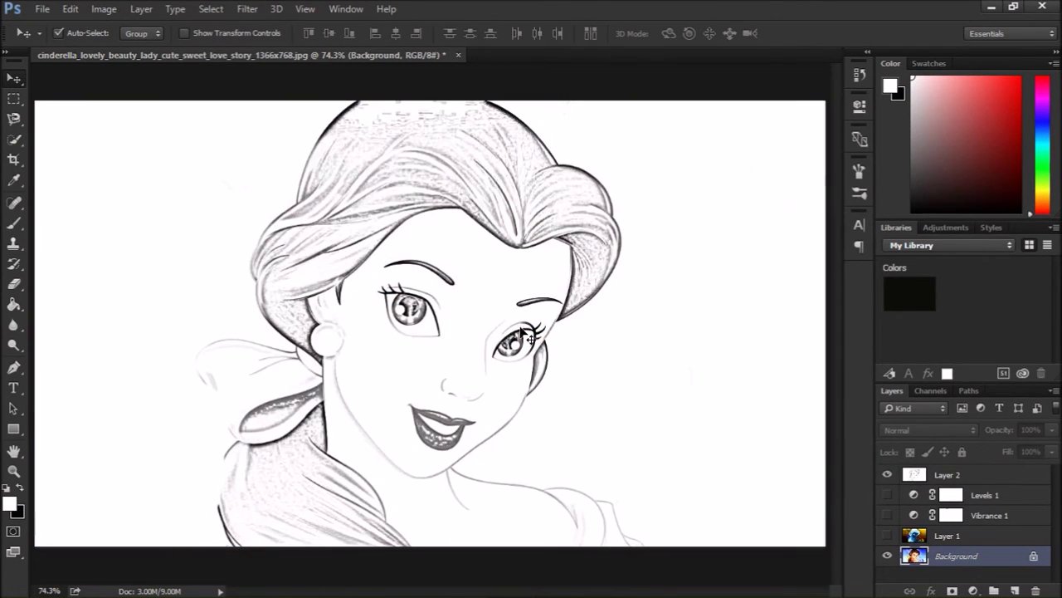
click(458, 56)
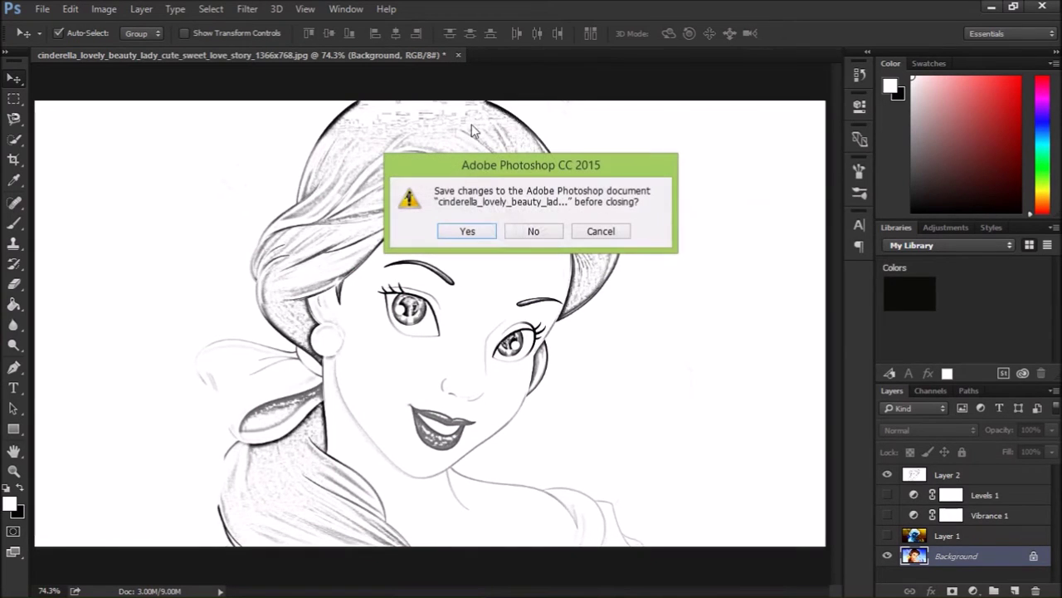
click(518, 230)
Reopen the cinderella_lovely_beauty_lady_cute_sweet_love_story_1366x768 JPG from the Desktop.
click(41, 9)
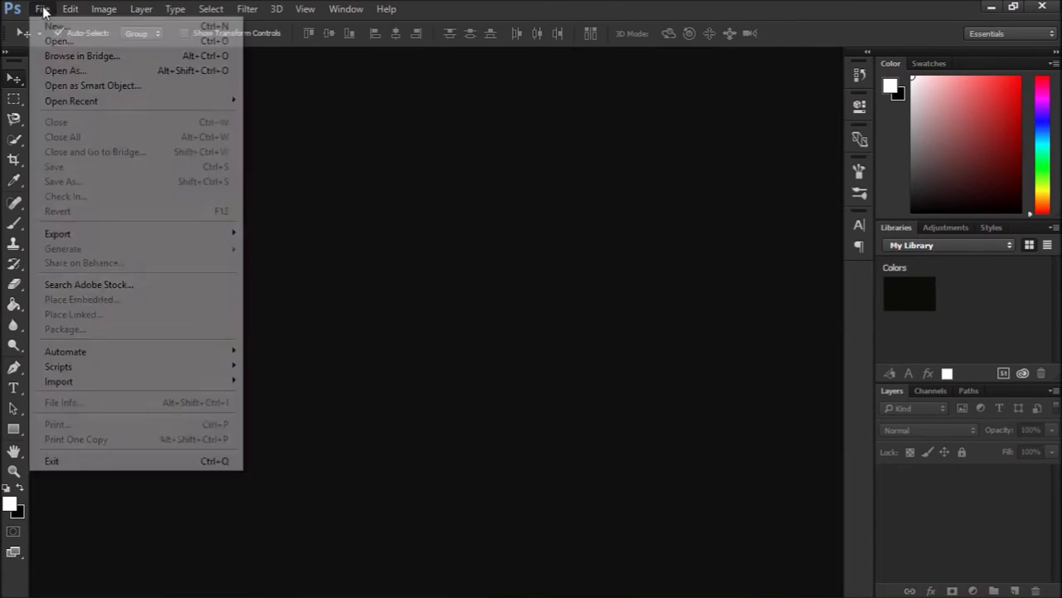
click(50, 46)
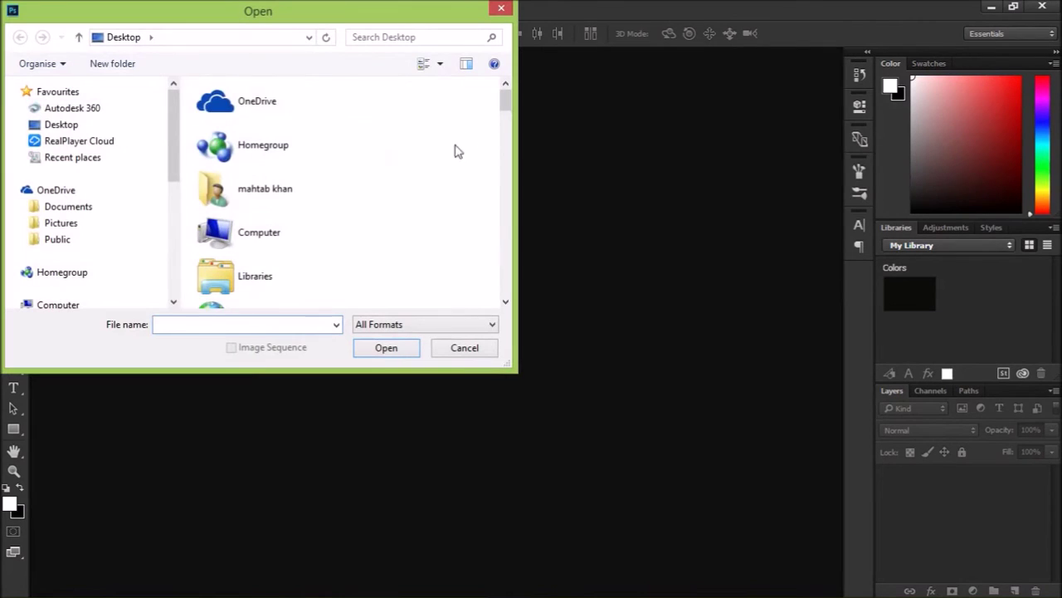
drag(505, 97, 522, 244)
click(287, 133)
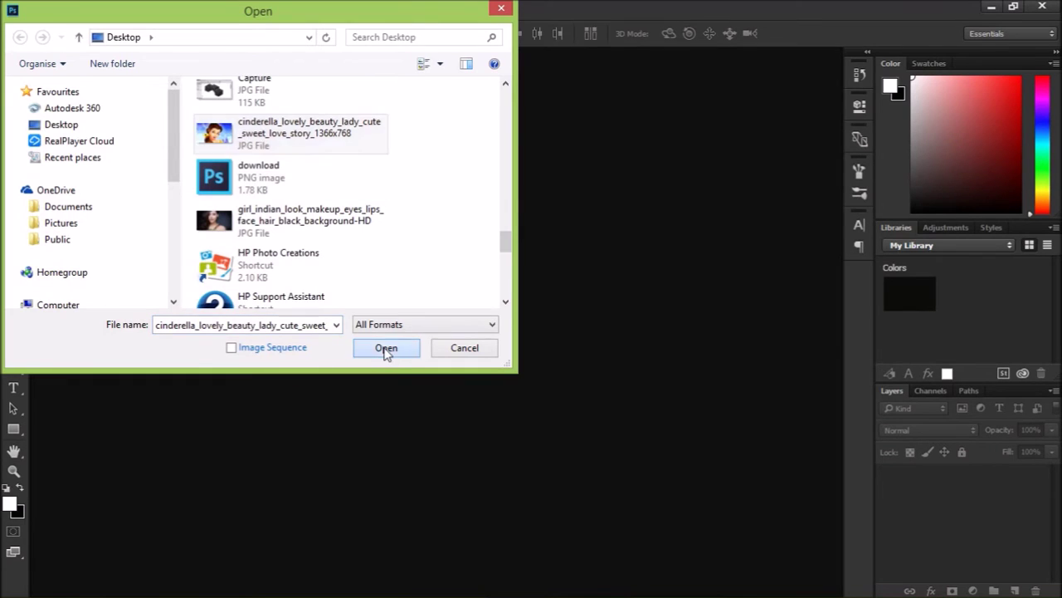
click(386, 349)
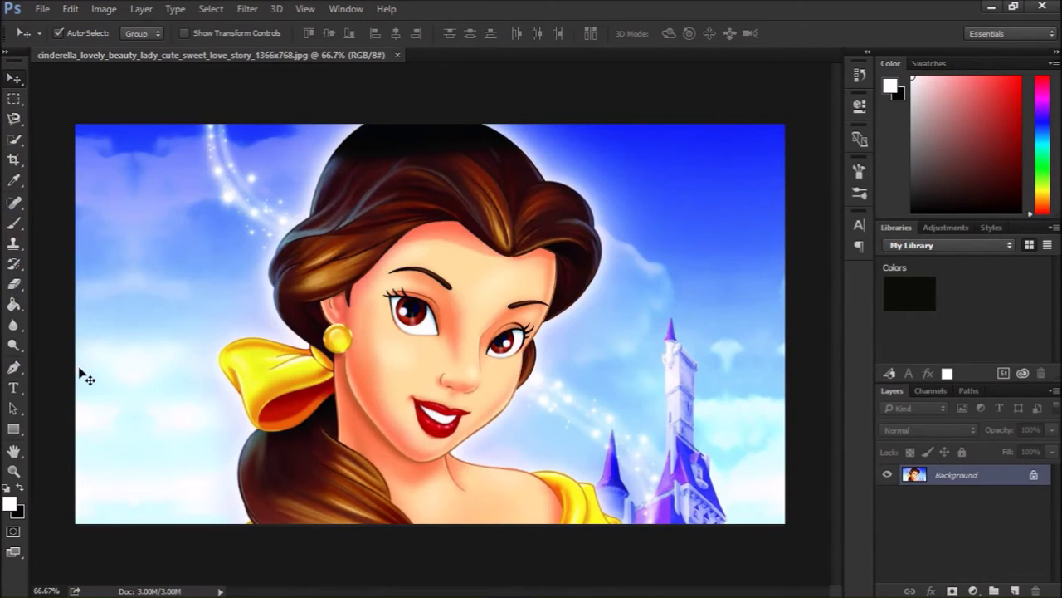
Fit the cinderella image on screen and duplicate the Background as Layer 1.
key(ctrl+0)
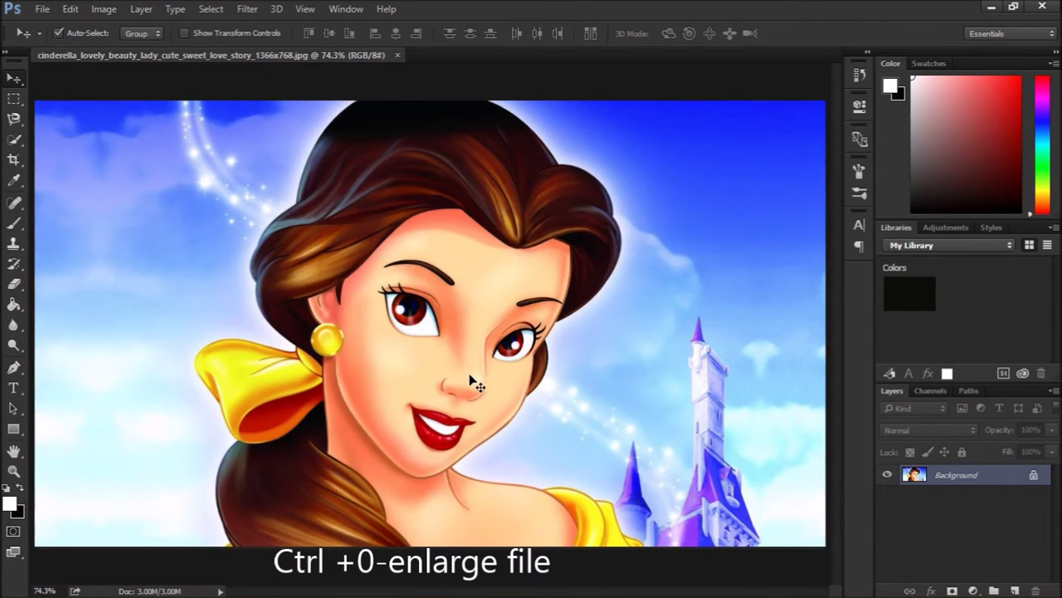
key(ctrl)
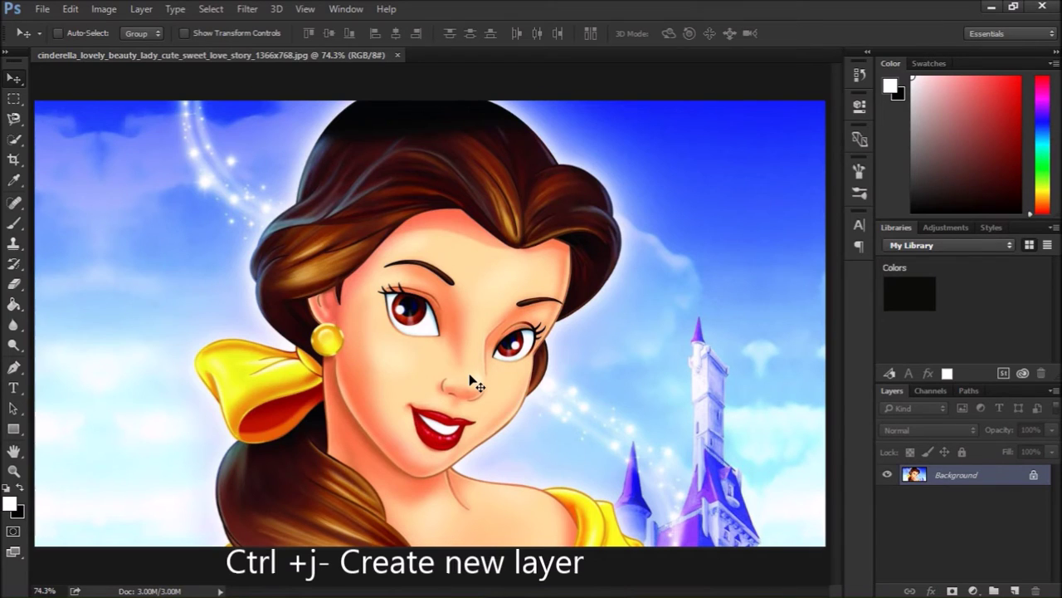
key(ctrl+j)
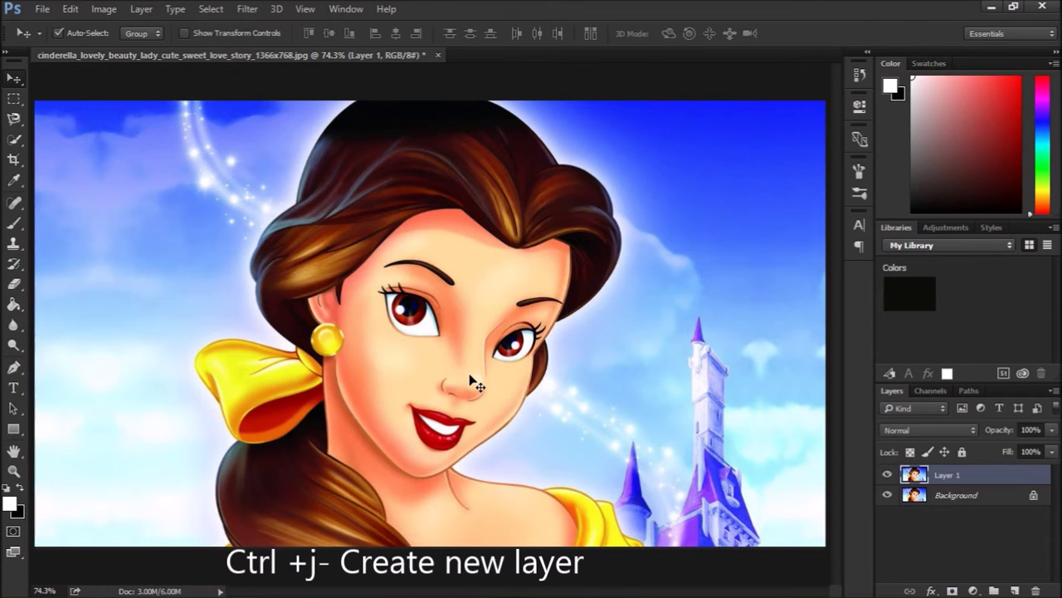
click(903, 433)
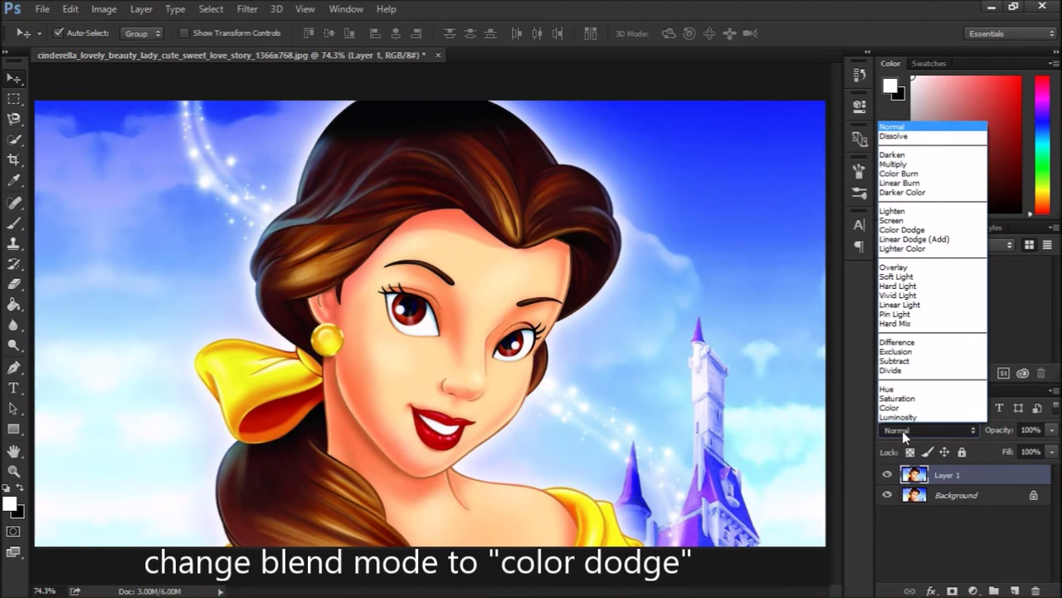
Set Layer 1's blend mode to Color Dodge and invert it, turning the canvas almost white.
click(897, 230)
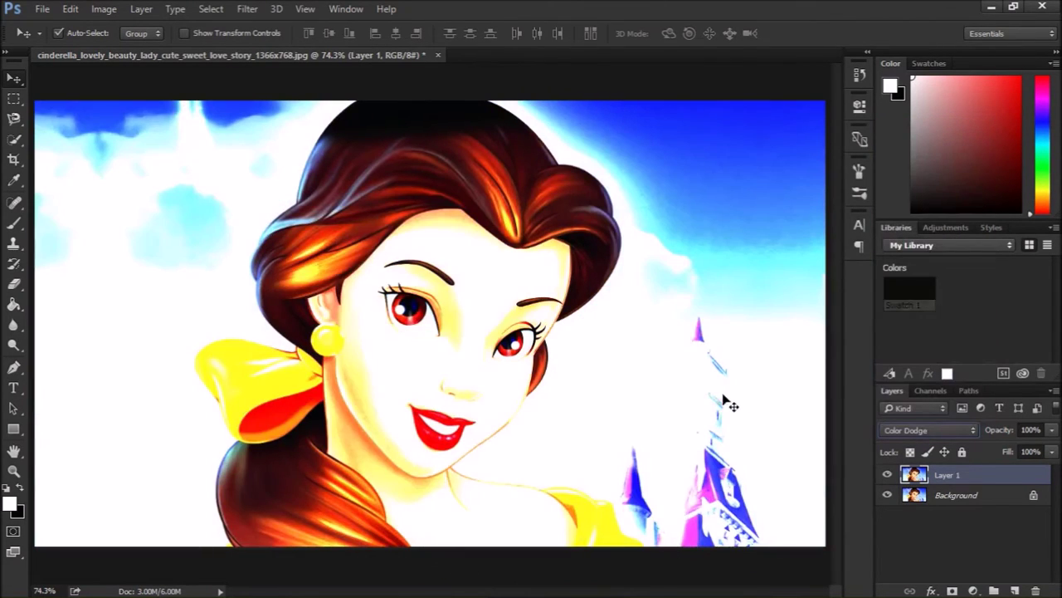
key(ctrl+i)
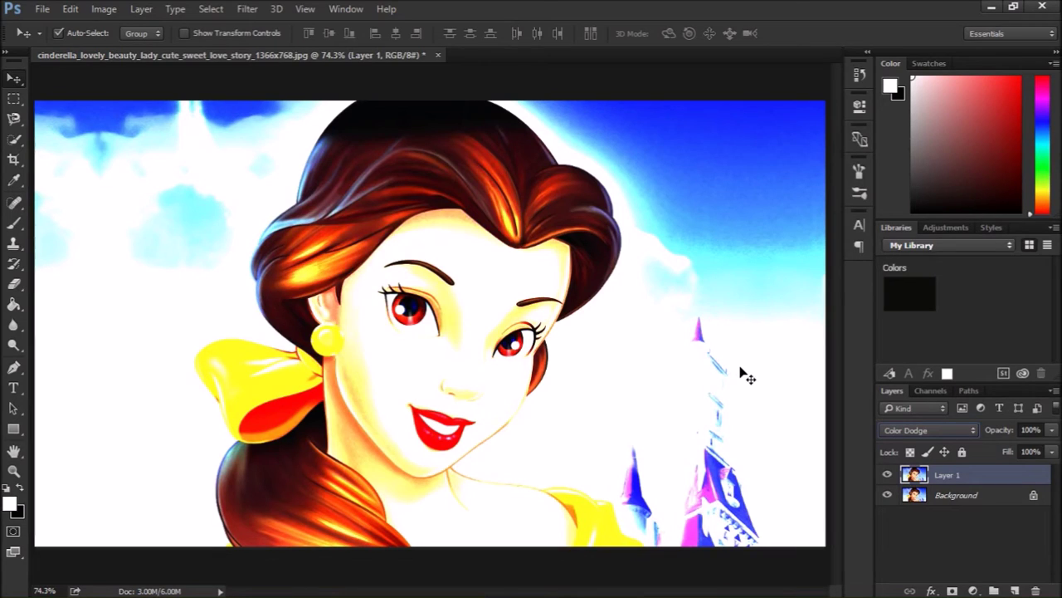
key(ctrl)
key(ctrl)
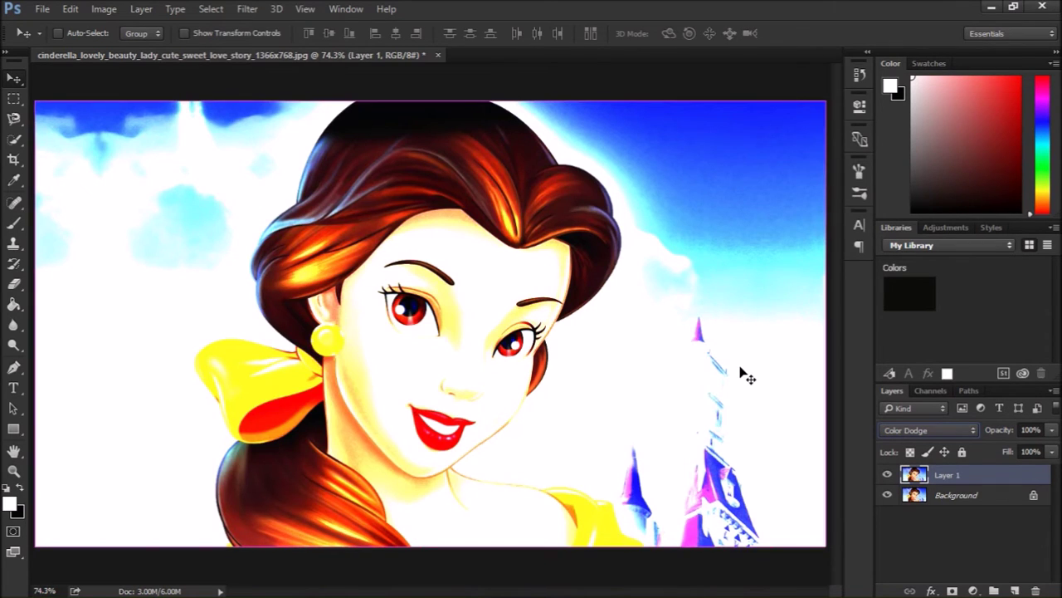
key(ctrl+i)
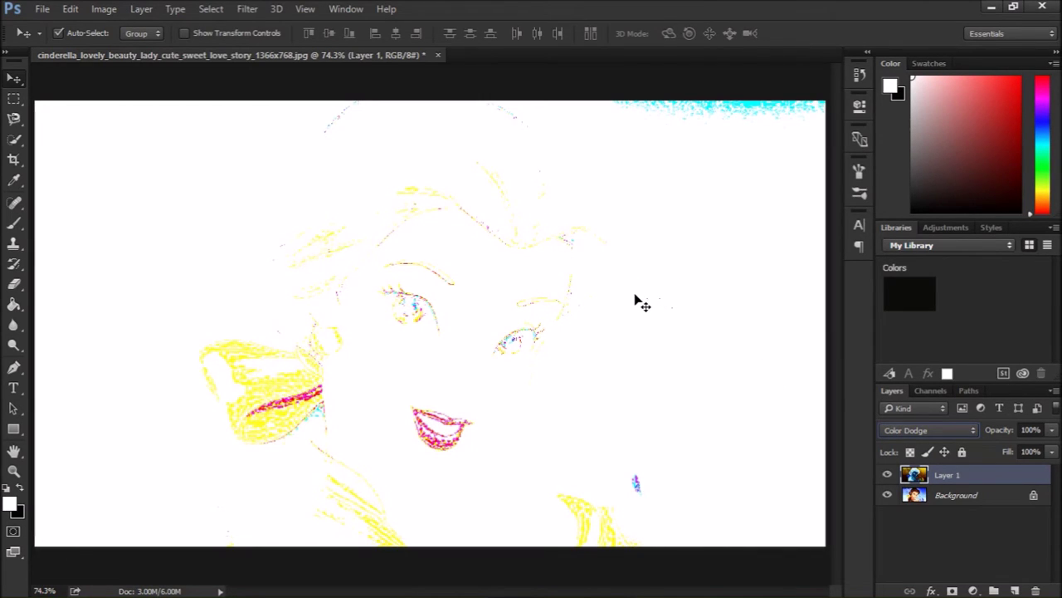
click(246, 9)
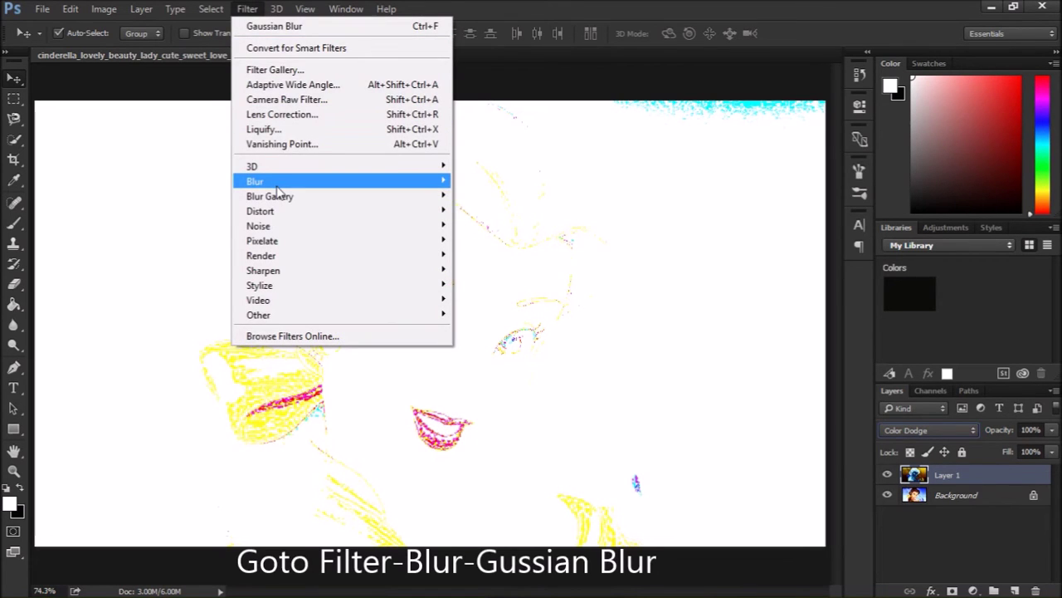
Apply a Gaussian Blur of 3.5 pixels radius to Layer 1.
mouse_move(278, 189)
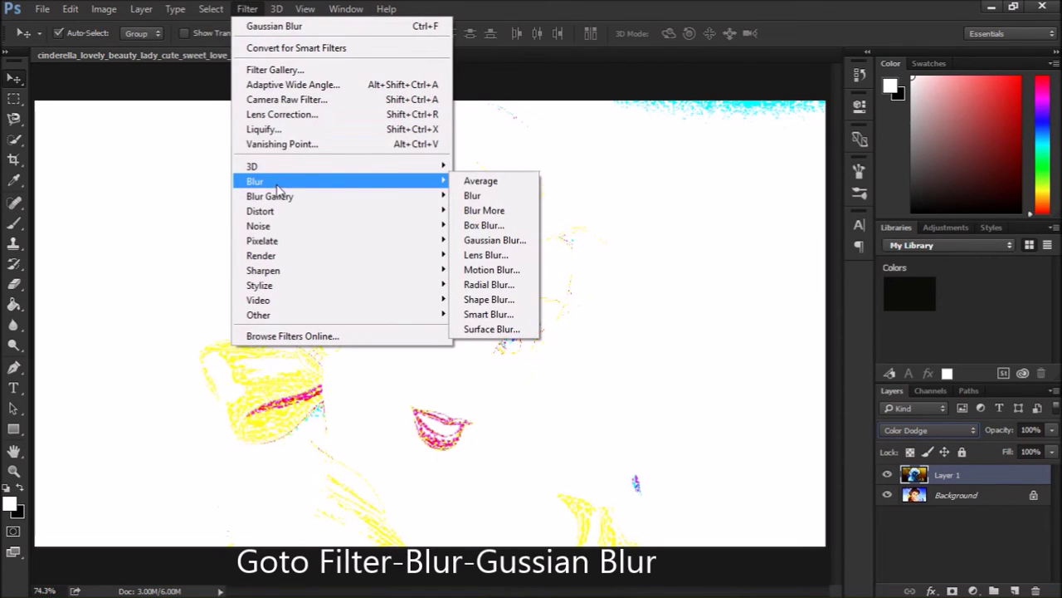
click(498, 239)
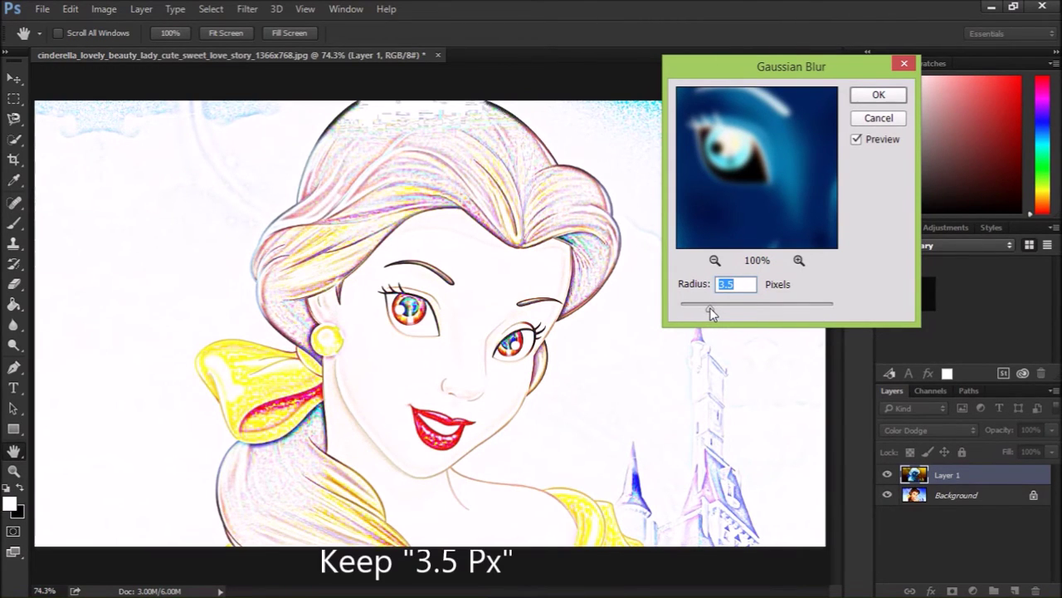
drag(704, 308, 710, 313)
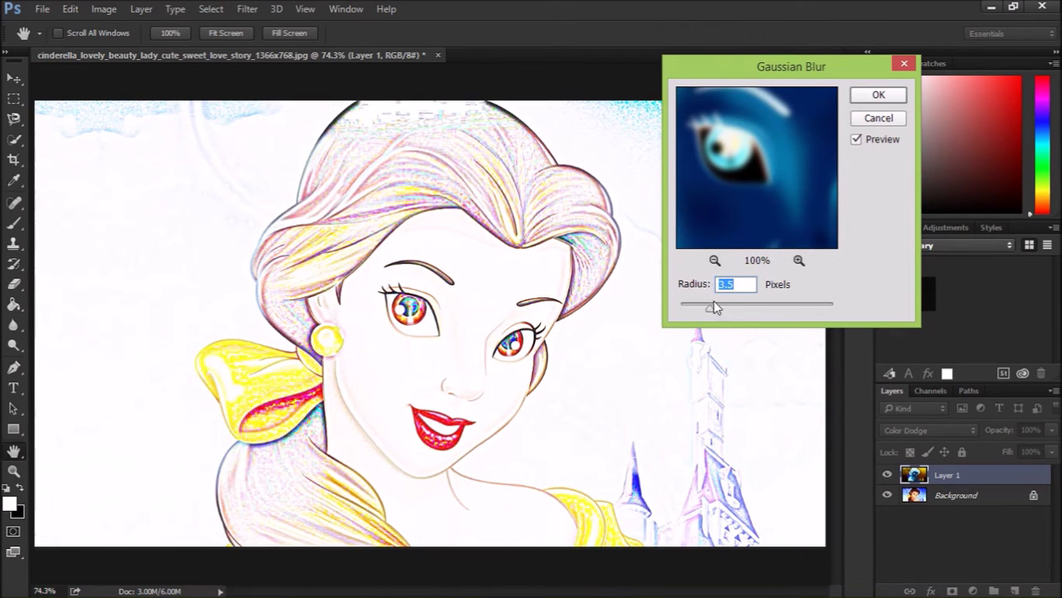
click(879, 96)
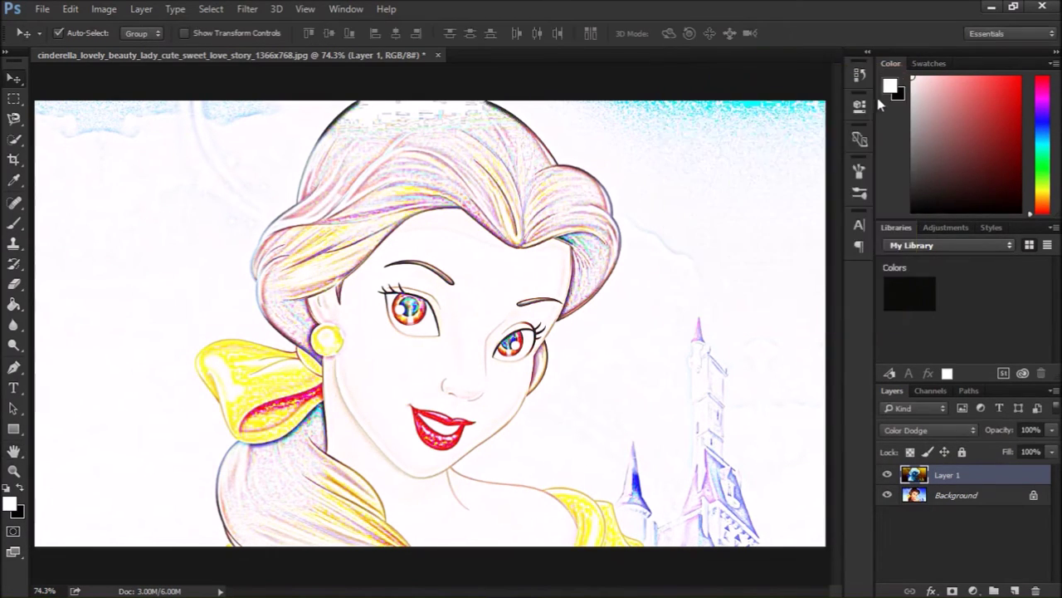
Add a Vibrance 1 adjustment layer with Saturation set to -100.
click(973, 590)
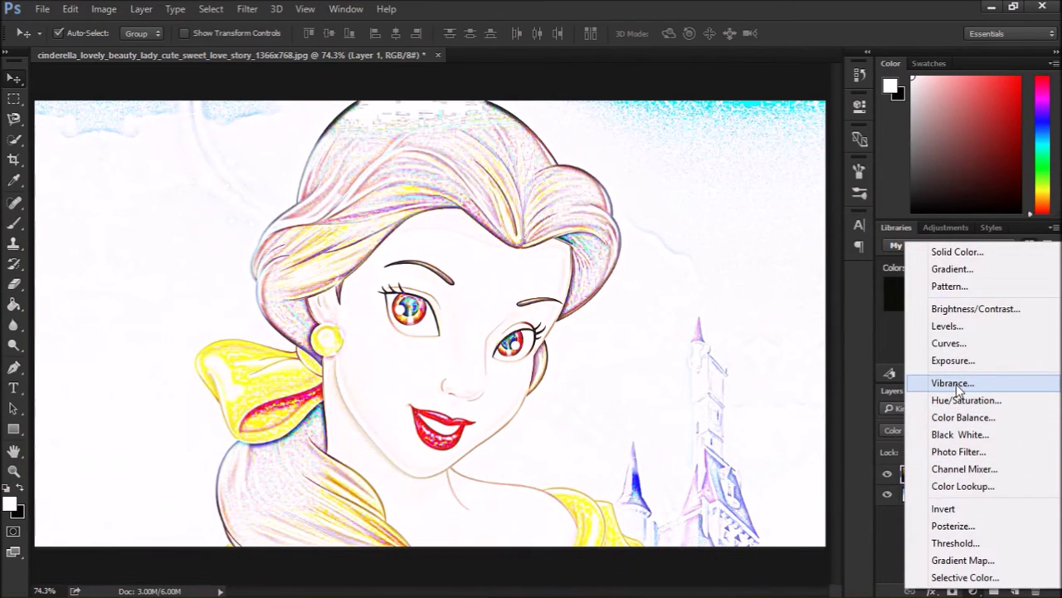
click(955, 384)
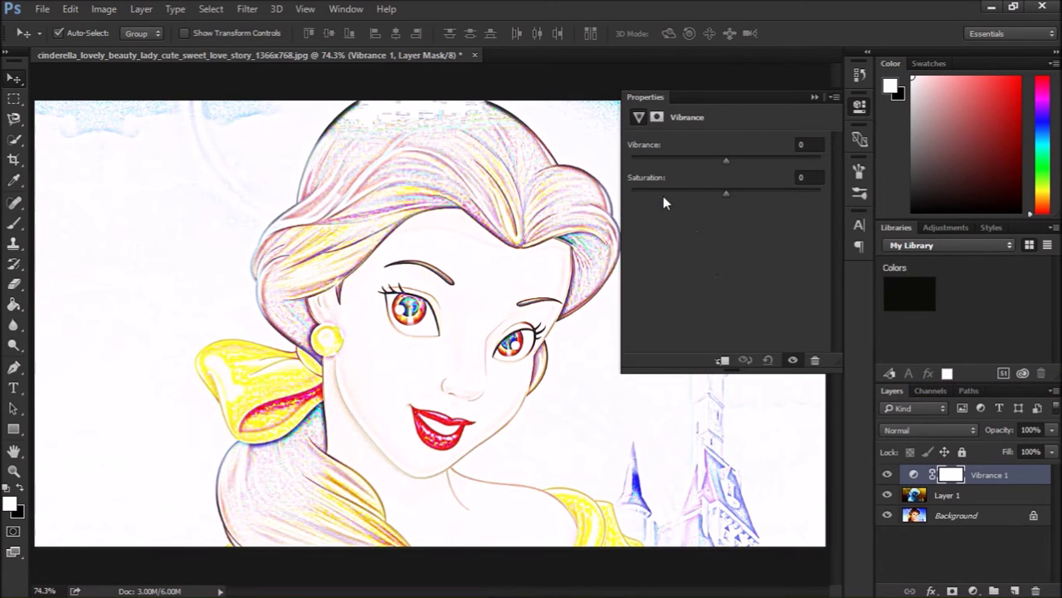
drag(725, 193, 648, 198)
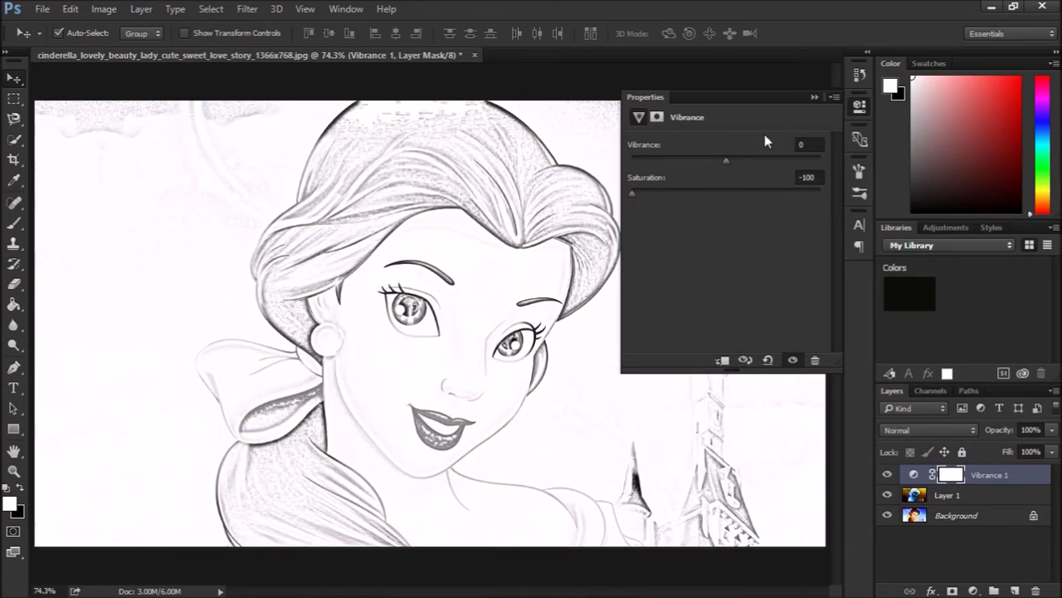
click(814, 98)
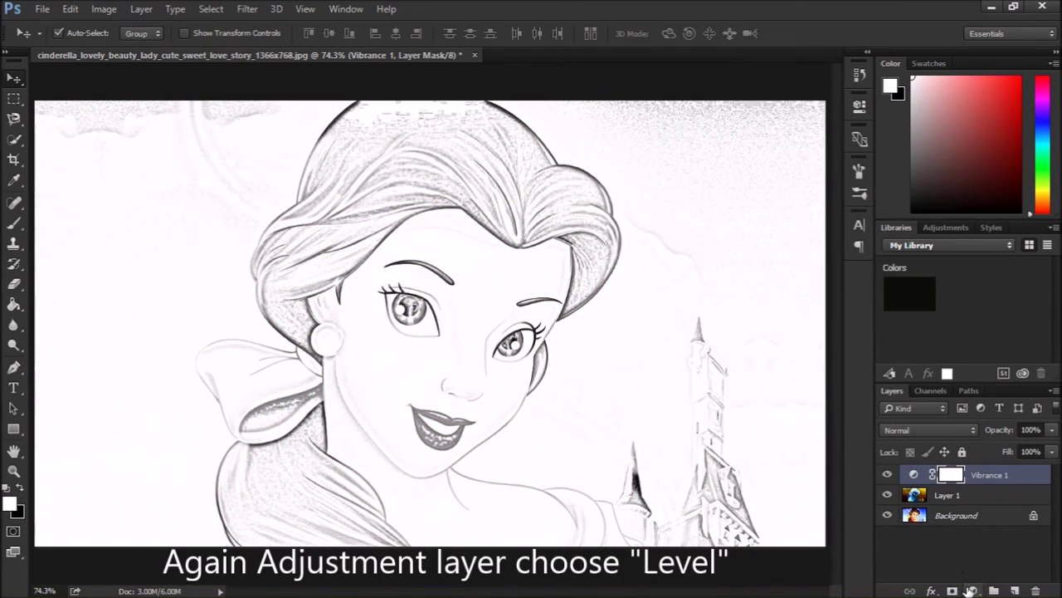
Add a Levels 1 adjustment layer with input levels 34, 0.83 and 246.
click(974, 590)
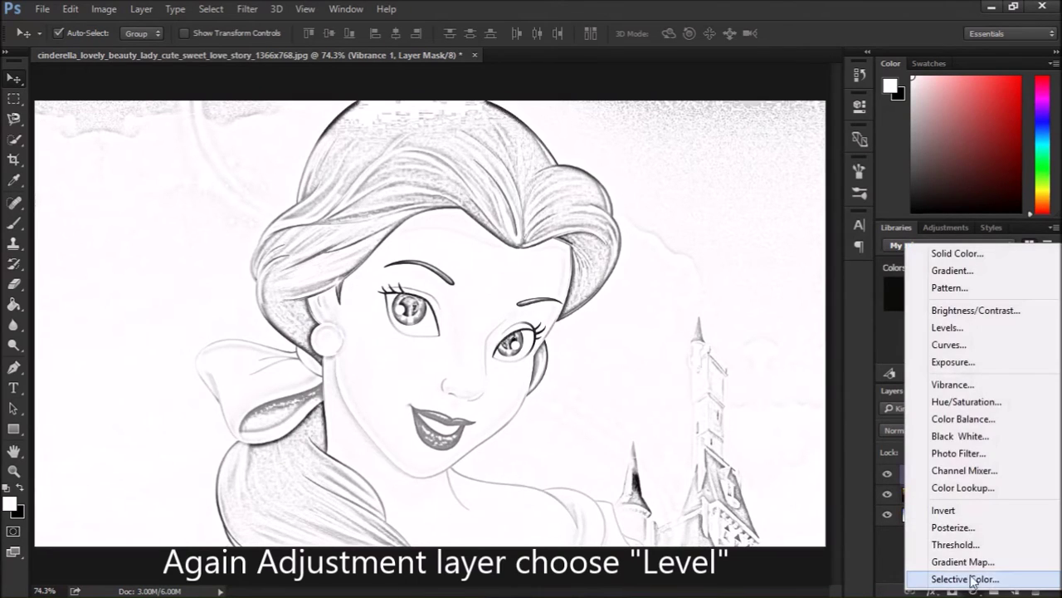
click(947, 329)
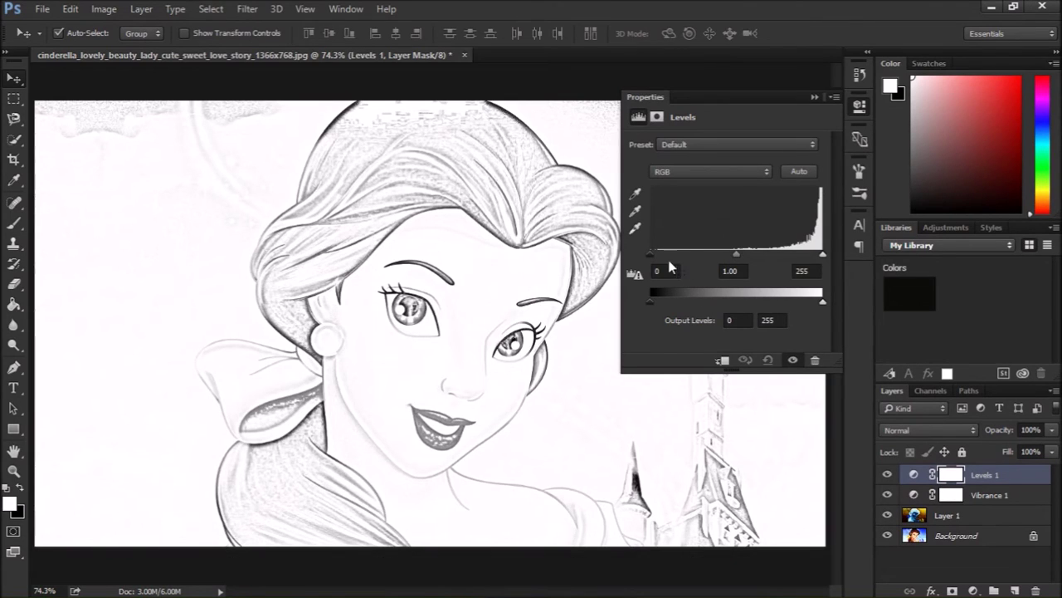
drag(651, 259, 678, 263)
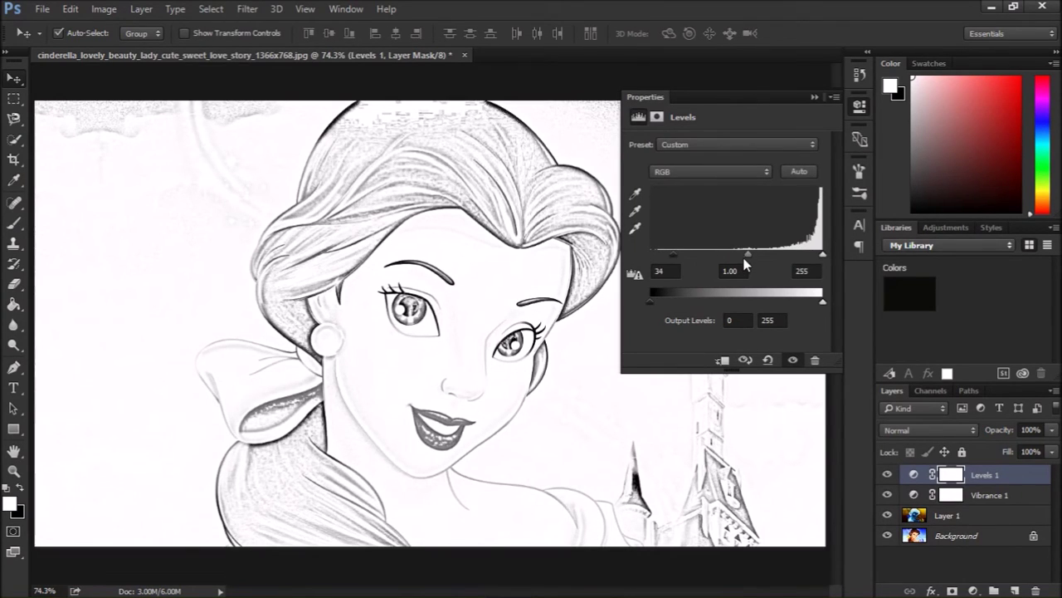
drag(751, 255, 753, 256)
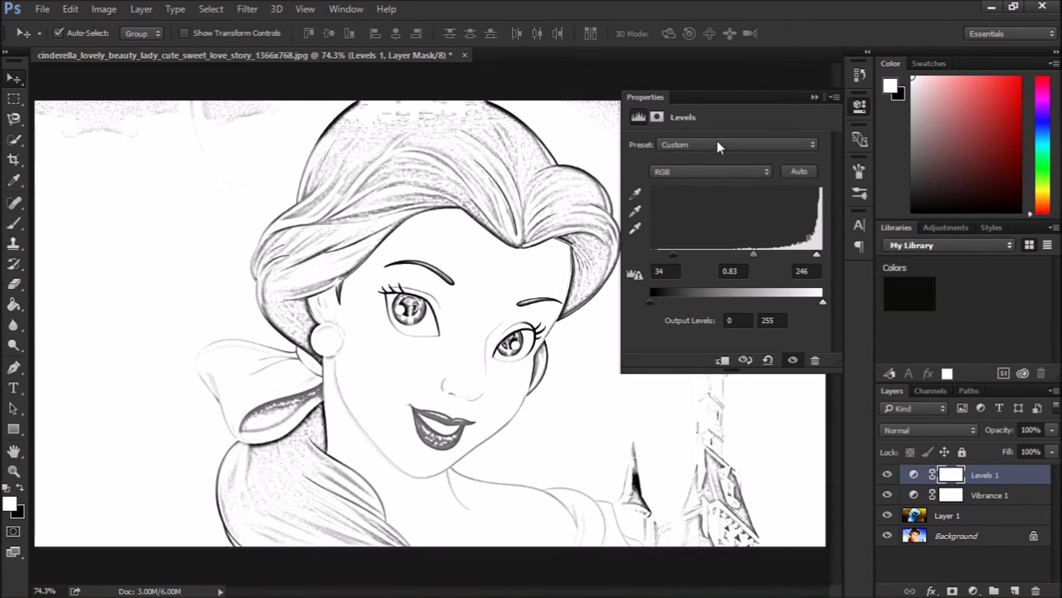
click(814, 97)
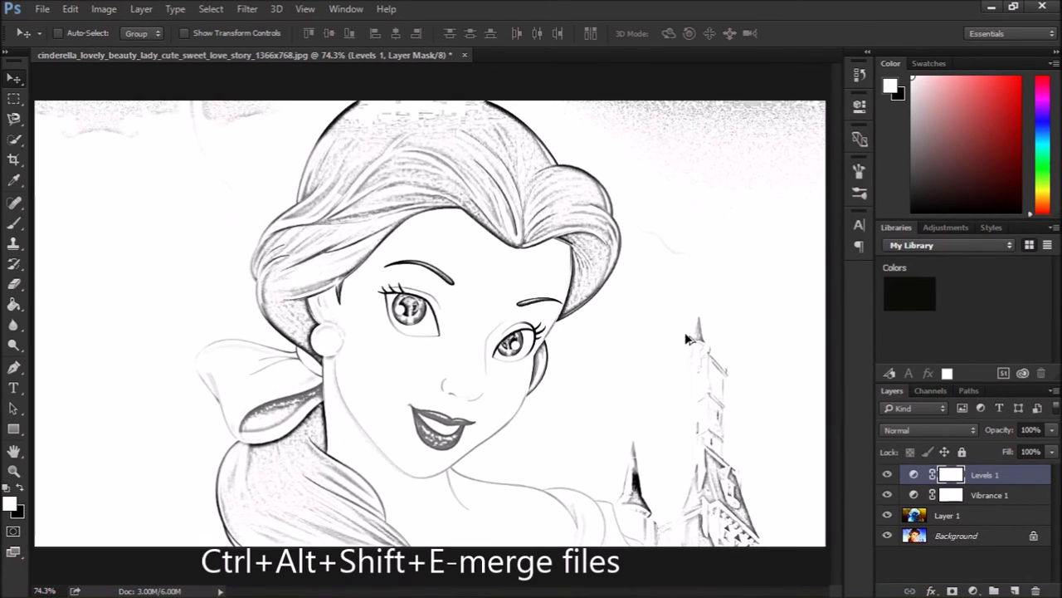
Stamp the visible layers into Layer 2 with Ctrl+Alt+Shift+E, then select the Brush tool.
key(ctrl+alt+shift+e)
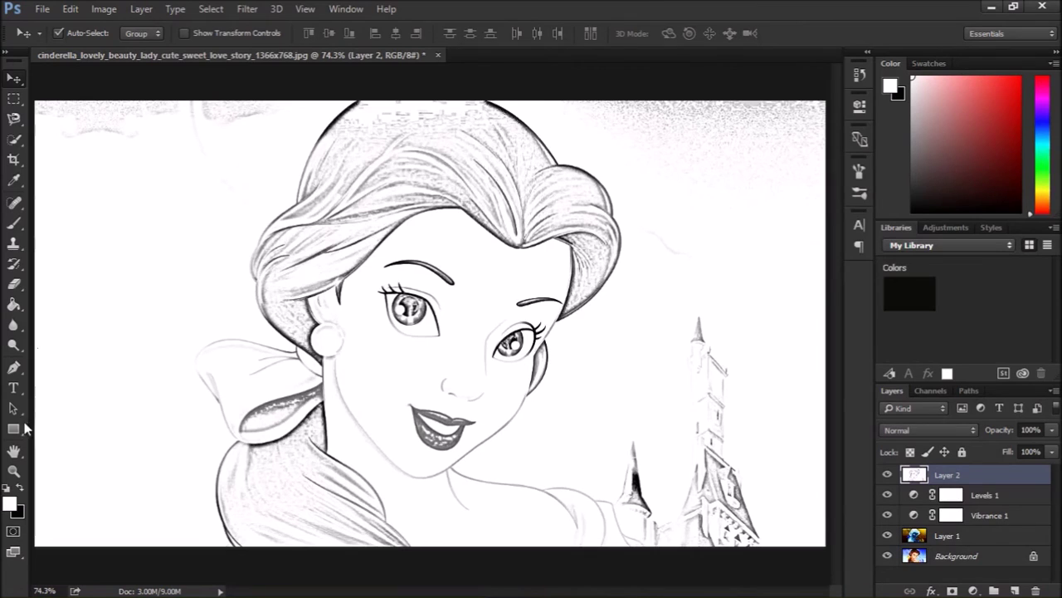
click(21, 227)
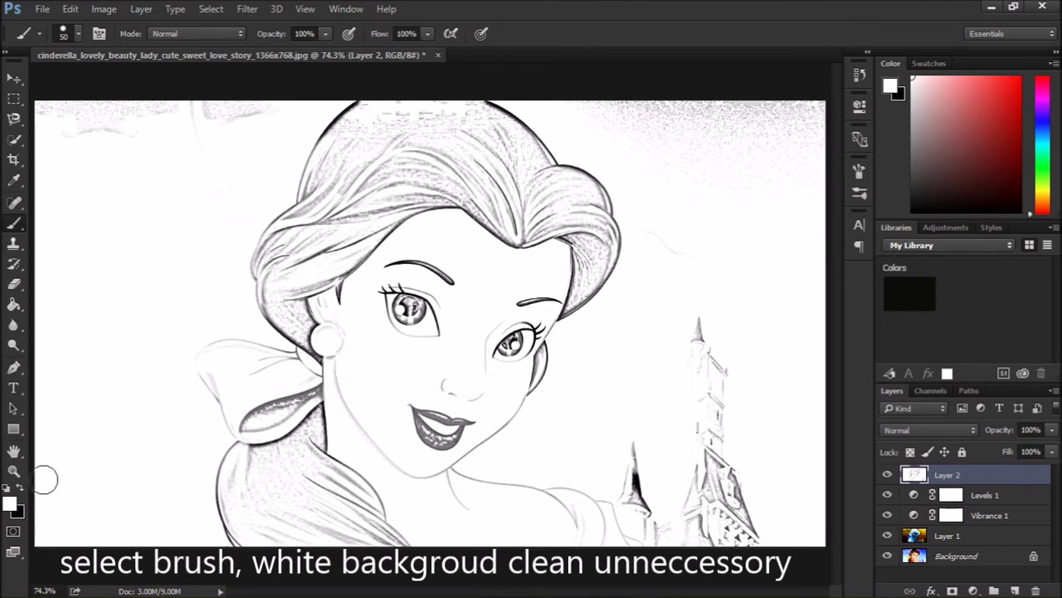
Paint white over grey specks at top-left, along the top-right edge and near the shoulder.
mouse_move(233, 115)
mouse_down()
mouse_move(48, 109)
mouse_move(112, 142)
mouse_up()
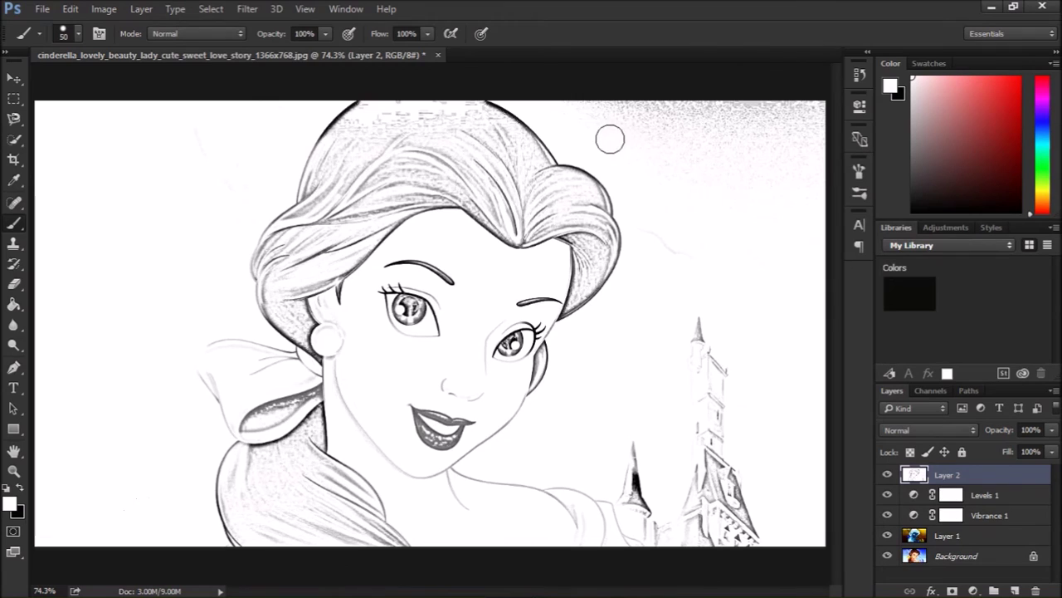
mouse_move(573, 105)
mouse_down()
mouse_move(668, 130)
mouse_move(766, 127)
mouse_move(796, 115)
mouse_move(637, 110)
mouse_move(813, 110)
mouse_move(812, 132)
mouse_move(789, 153)
mouse_move(707, 156)
mouse_move(679, 151)
mouse_move(639, 113)
mouse_move(598, 107)
mouse_move(677, 214)
mouse_move(684, 248)
mouse_move(648, 206)
mouse_move(647, 262)
mouse_move(708, 150)
mouse_move(713, 230)
mouse_move(770, 116)
mouse_move(794, 211)
mouse_move(802, 133)
mouse_move(788, 132)
mouse_move(806, 147)
mouse_move(804, 254)
mouse_move(709, 236)
mouse_move(676, 208)
mouse_move(678, 277)
mouse_move(720, 415)
mouse_move(726, 364)
mouse_move(727, 444)
mouse_move(717, 453)
mouse_move(697, 428)
mouse_move(694, 535)
mouse_move(690, 511)
mouse_move(698, 529)
mouse_move(720, 481)
mouse_move(738, 524)
mouse_move(740, 486)
mouse_move(727, 479)
mouse_move(753, 548)
mouse_move(656, 527)
mouse_move(639, 506)
mouse_move(638, 451)
mouse_up()
mouse_move(637, 488)
mouse_down()
mouse_move(633, 509)
mouse_move(647, 534)
mouse_up()
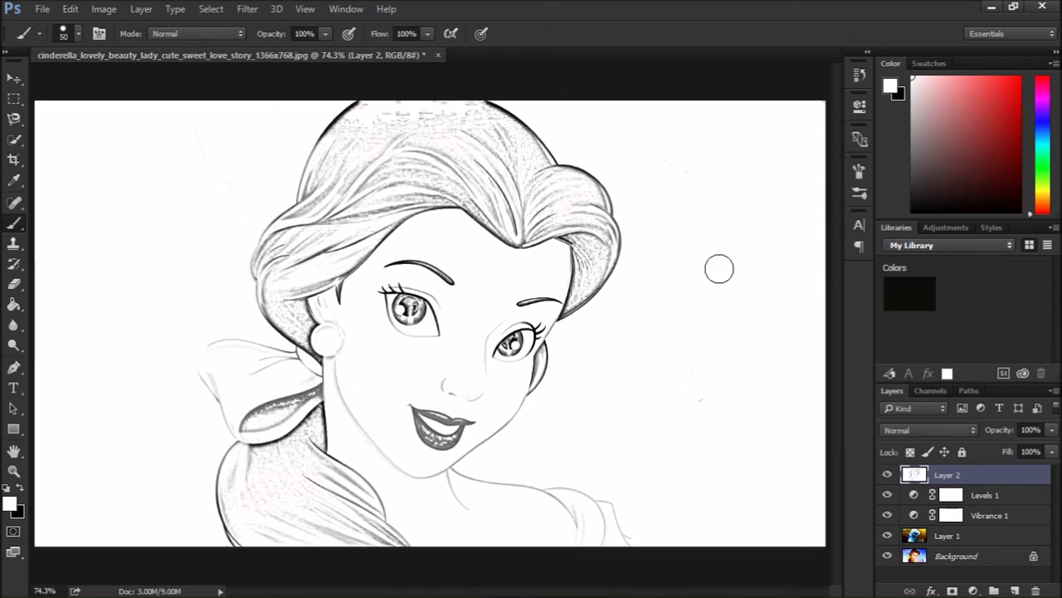
click(15, 78)
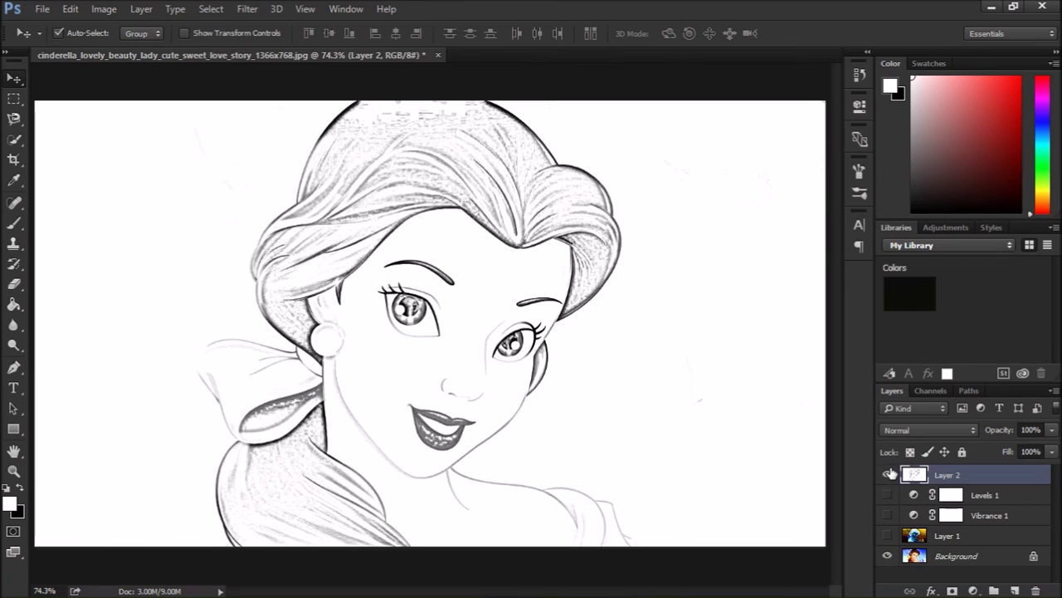
Toggle Layer 2's visibility to compare against the original, then show the sketch again.
click(887, 474)
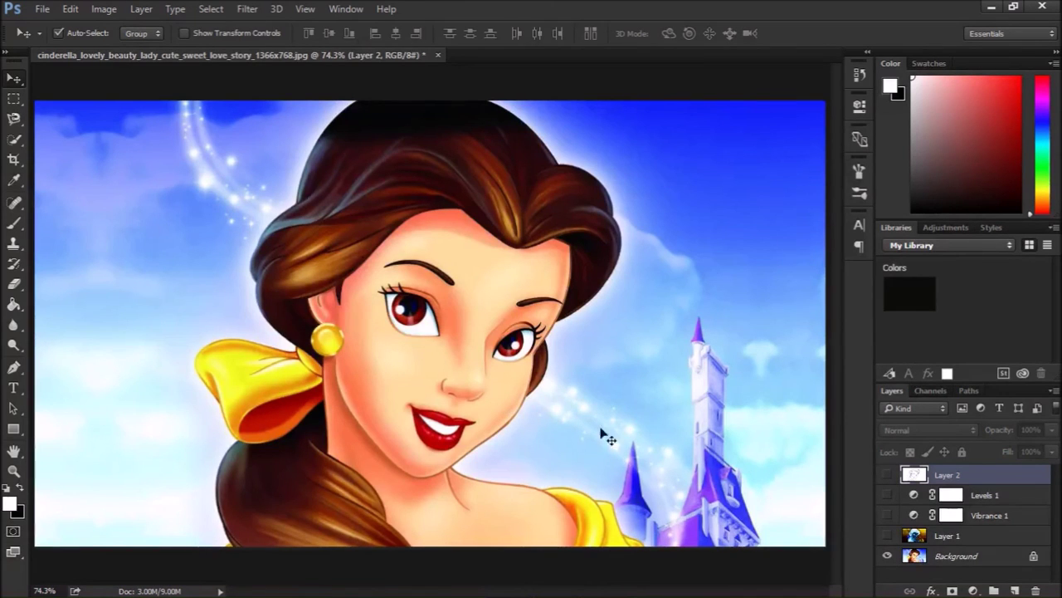
click(887, 474)
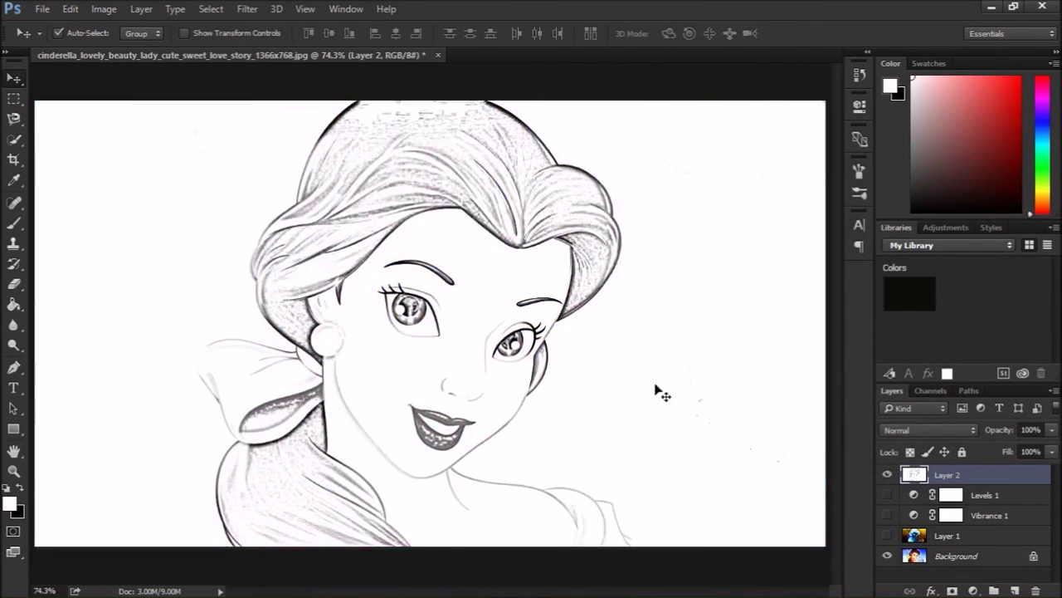